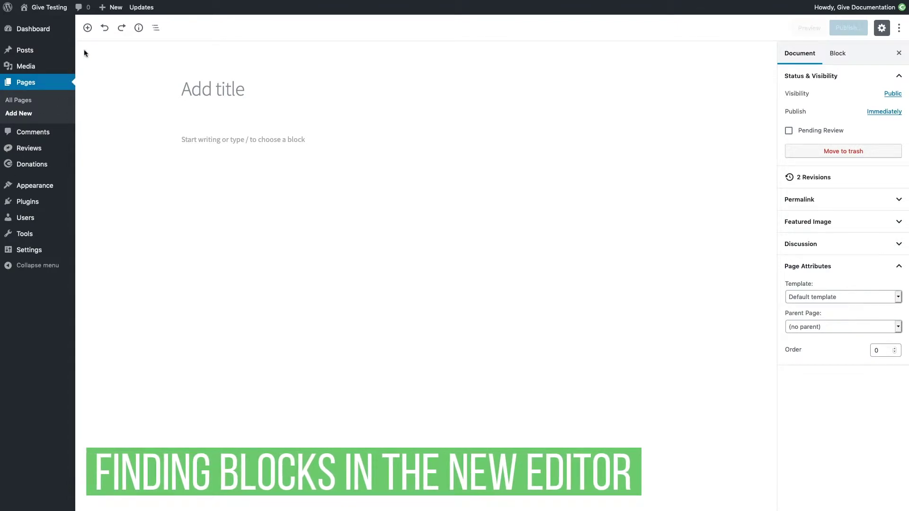
- Browse the block inserter, then type /image in the empty first paragraph to call up block suggestions
left_click(91, 33)
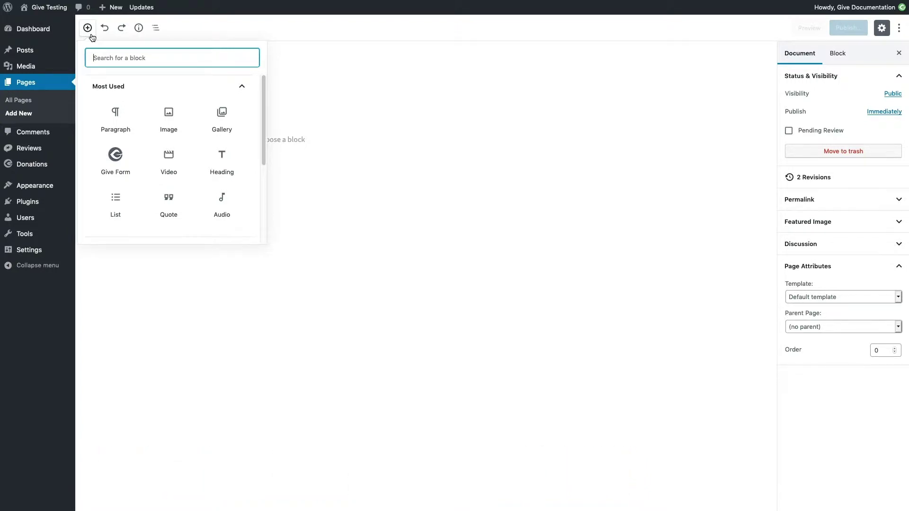
left_click(92, 34)
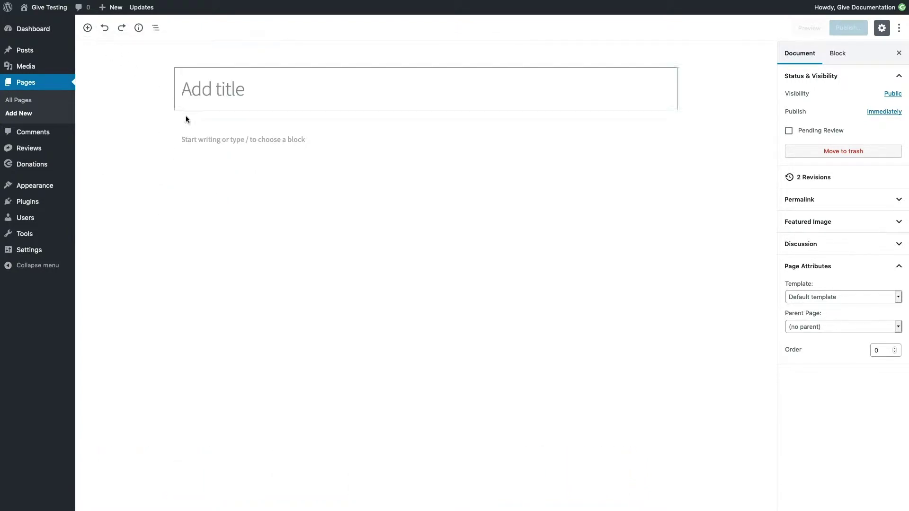
left_click(205, 142)
type("/")
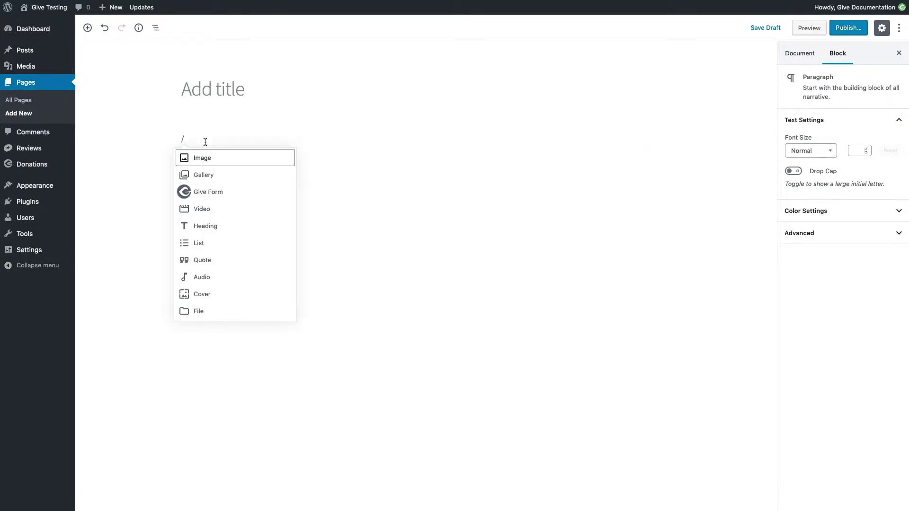
type("image")
- Insert the Image block with the Sleepy Red Panda2.jpg photo from the Media Library, then add an empty paragraph below
key("Return")
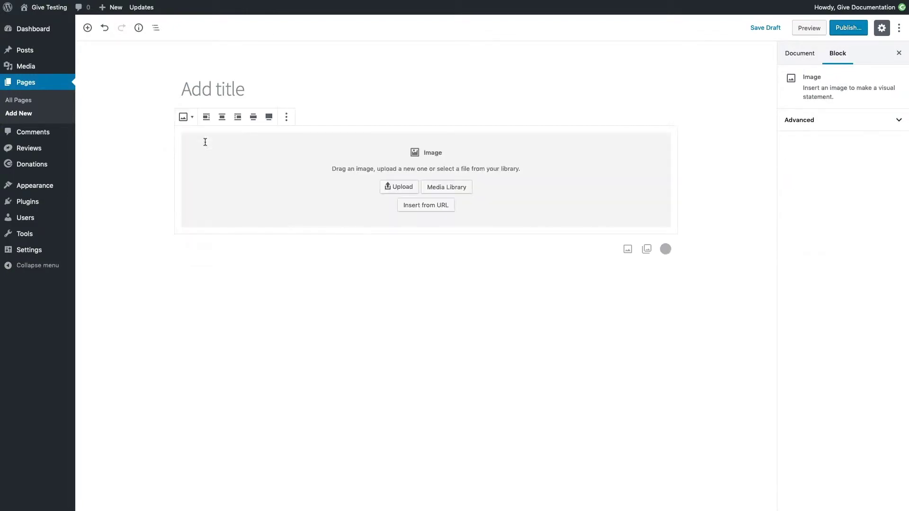
left_click(432, 190)
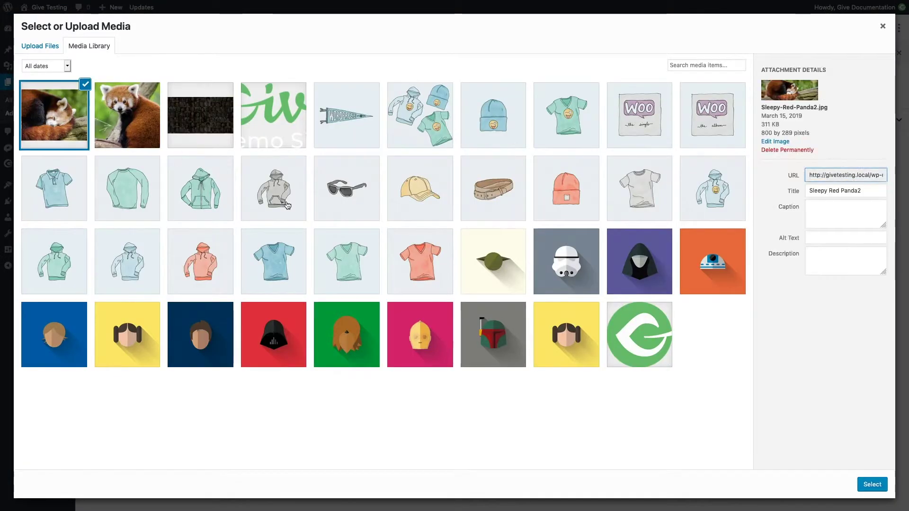
left_click(868, 487)
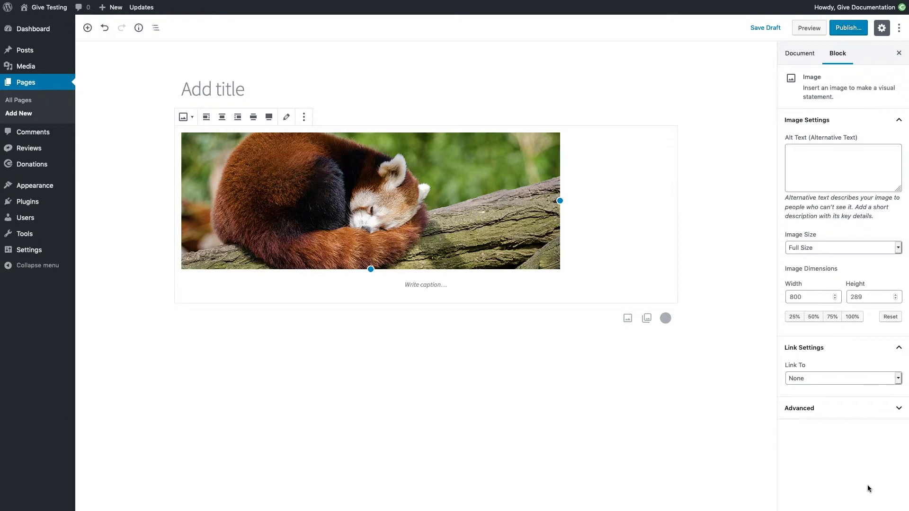
key("Return")
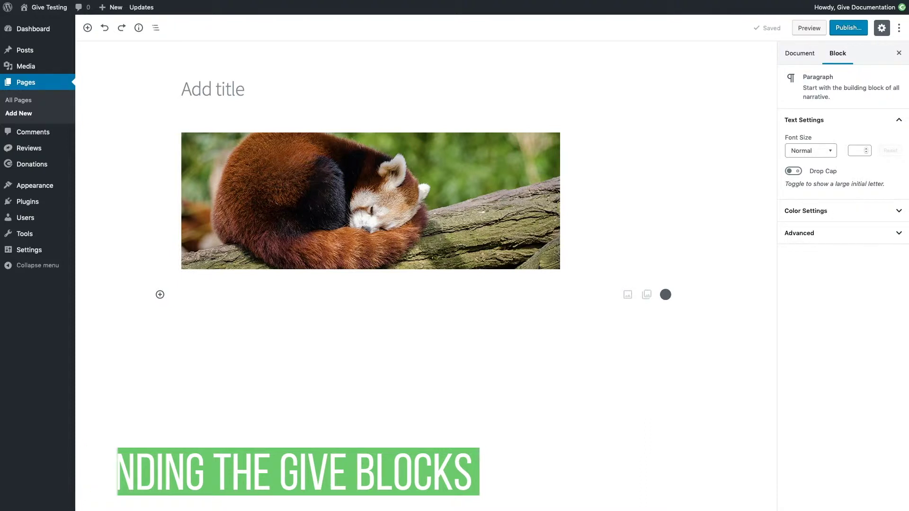
- Search for Give blocks with /Give in the inserter and in the empty paragraph below the image
left_click(93, 38)
type("/Give")
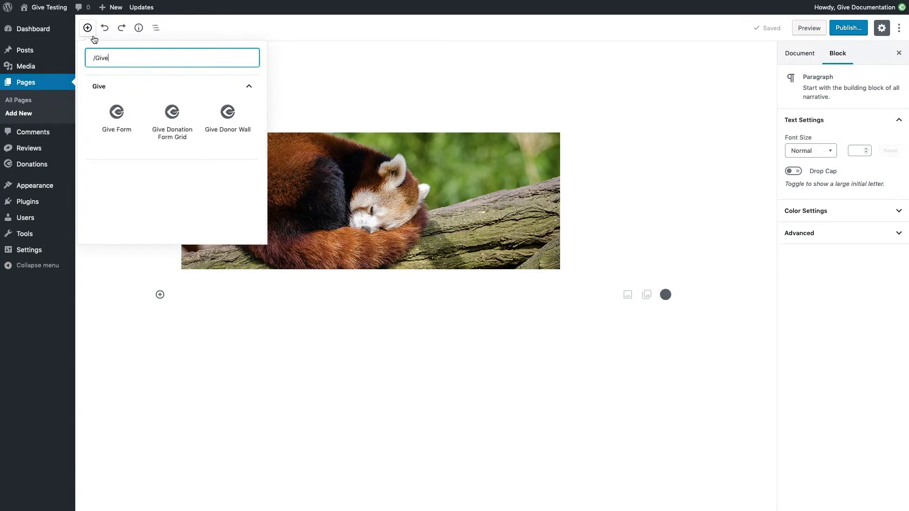
key("Escape")
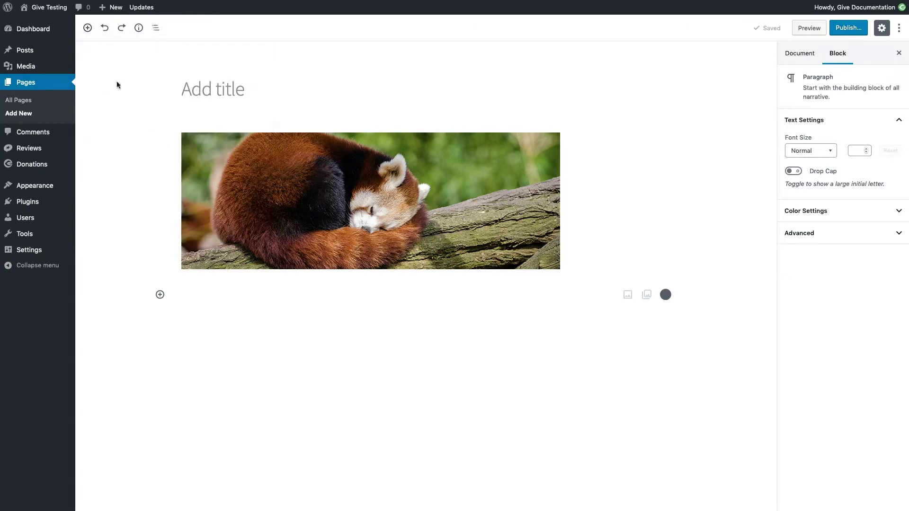
left_click(185, 294)
type("/Give")
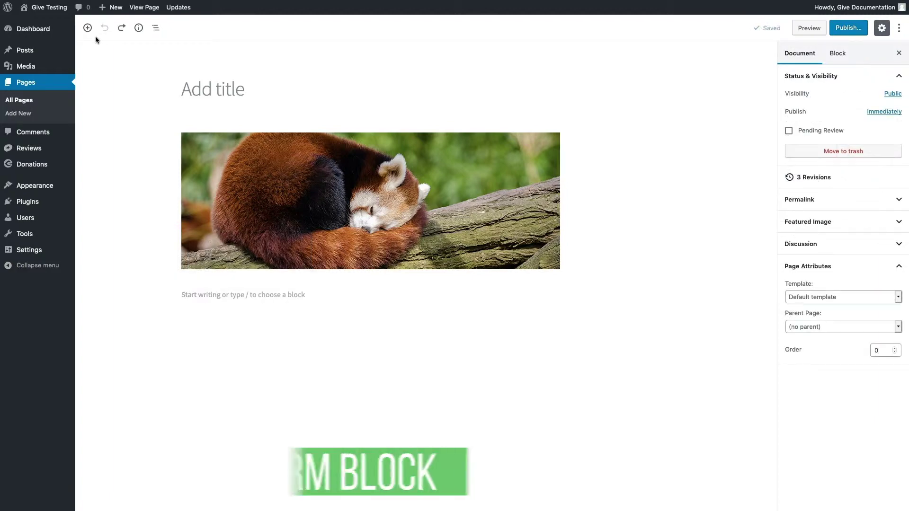
left_click(94, 33)
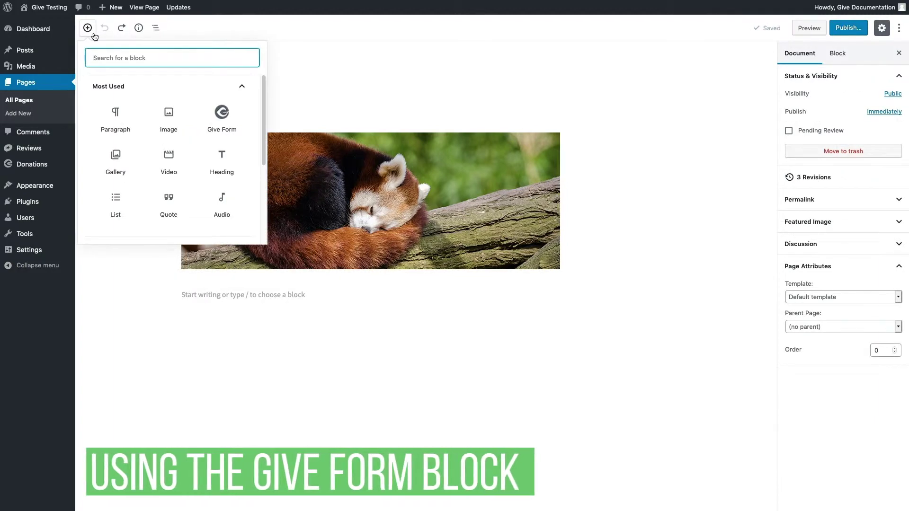
- Search the inserter for /Give and insert a Give Form block below the image
type("/Give")
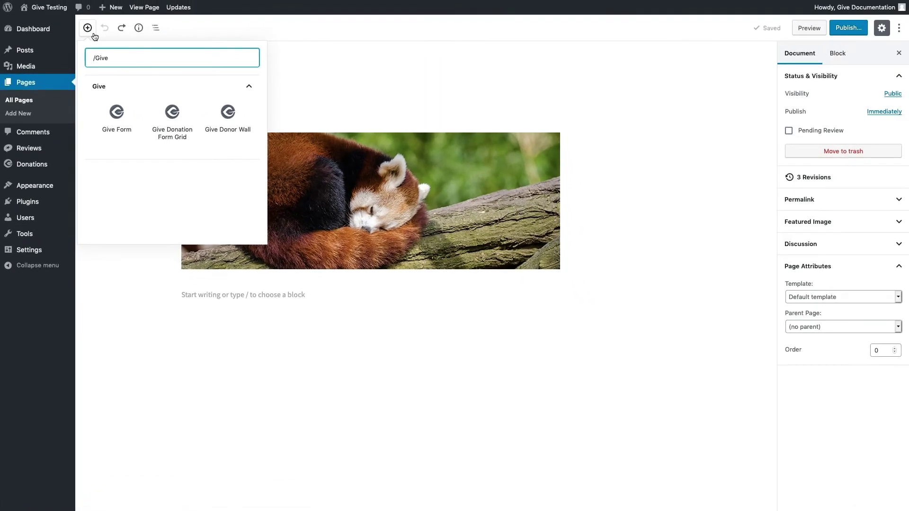
left_click(114, 122)
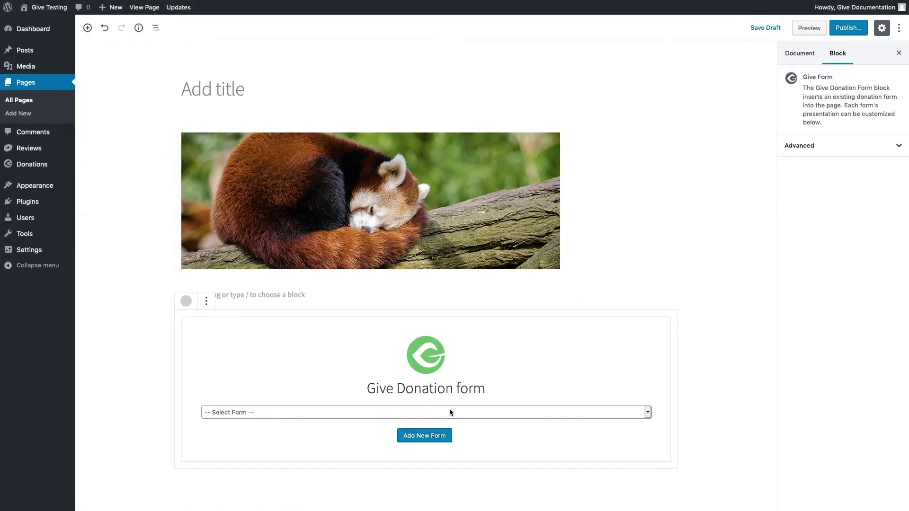
- Choose 'Protect the Red Pandas' from the Give Form block's Select Form dropdown
left_click(496, 419)
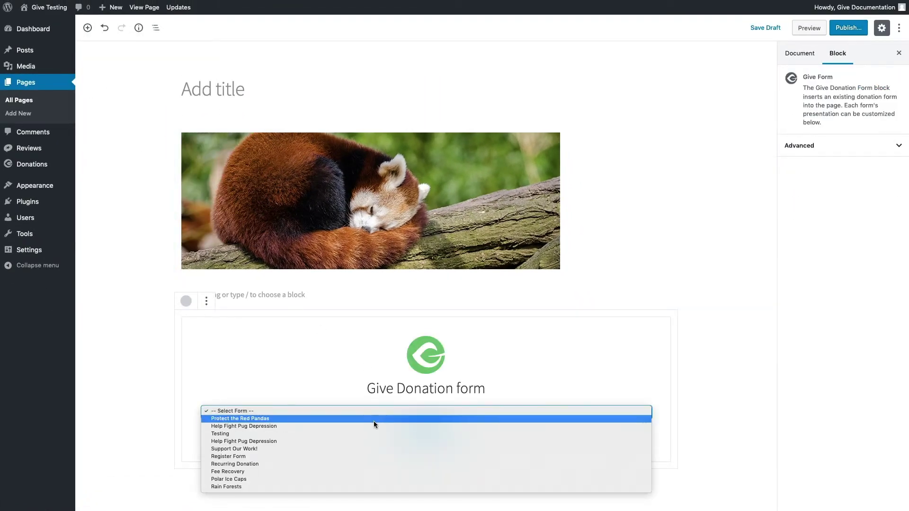
left_click(374, 419)
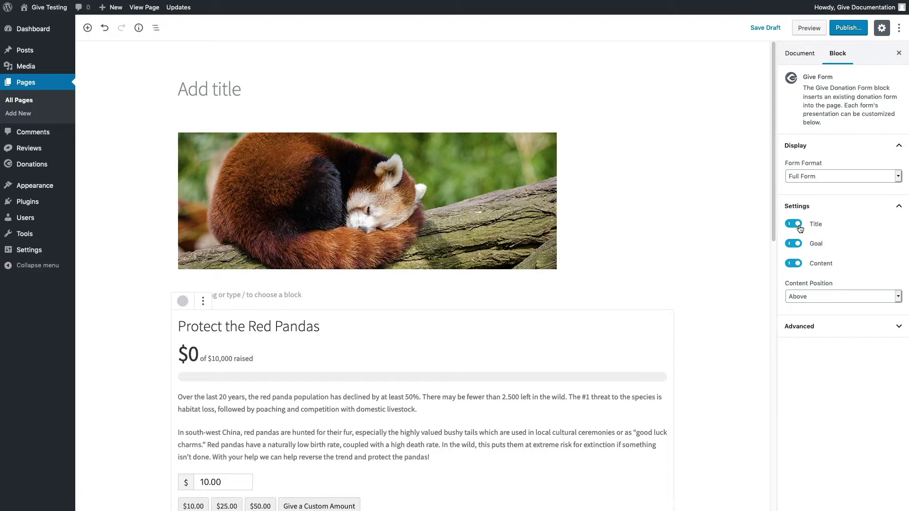
- Toggle the form's Title, Goal and Content settings off and back on
left_click(800, 228)
left_click(799, 227)
left_click(799, 245)
left_click(799, 245)
left_click(799, 265)
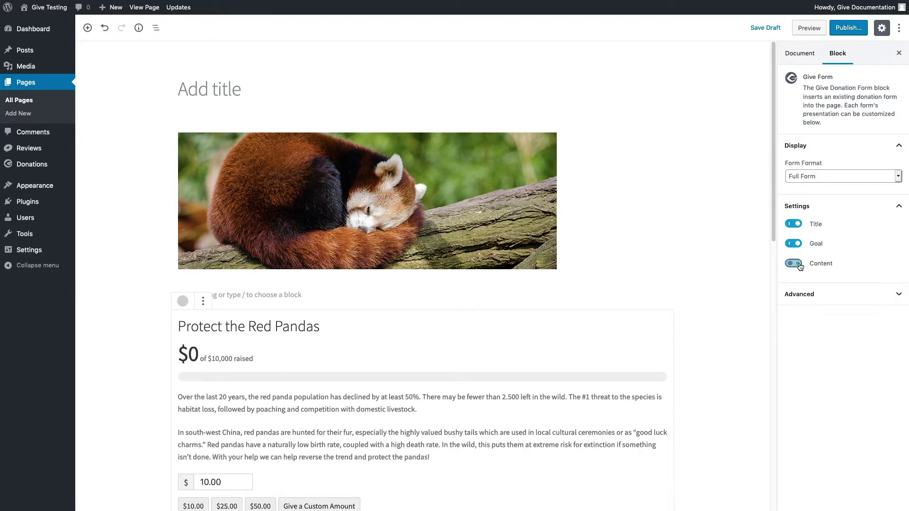
left_click(799, 264)
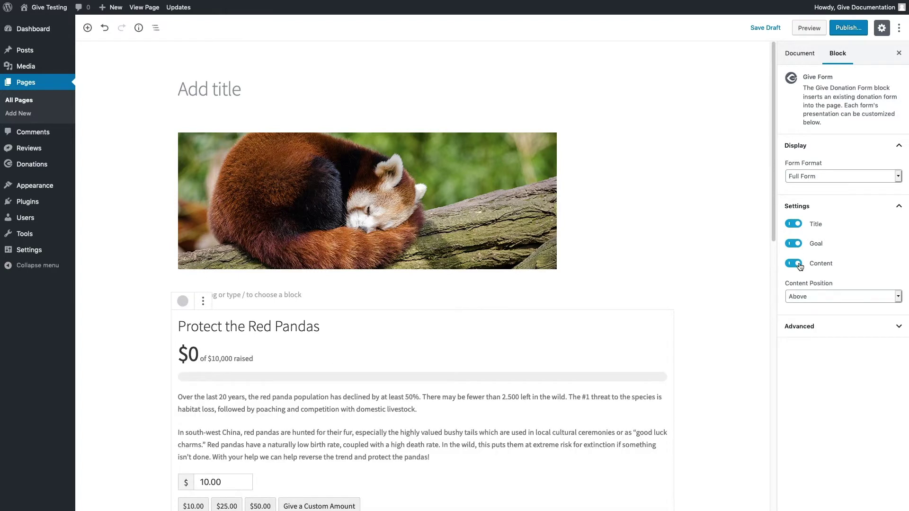
- Set the form's Content Position to Below so the description follows the donation fields
left_click(808, 295)
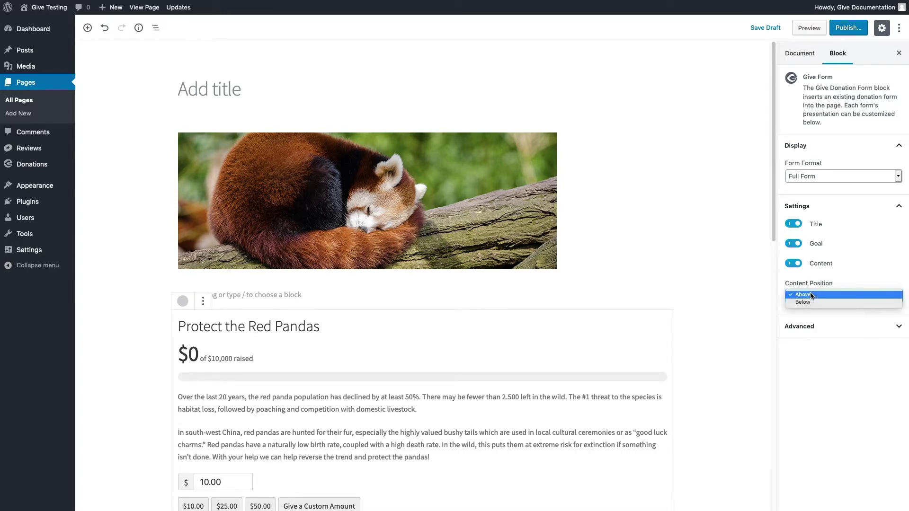
left_click(808, 301)
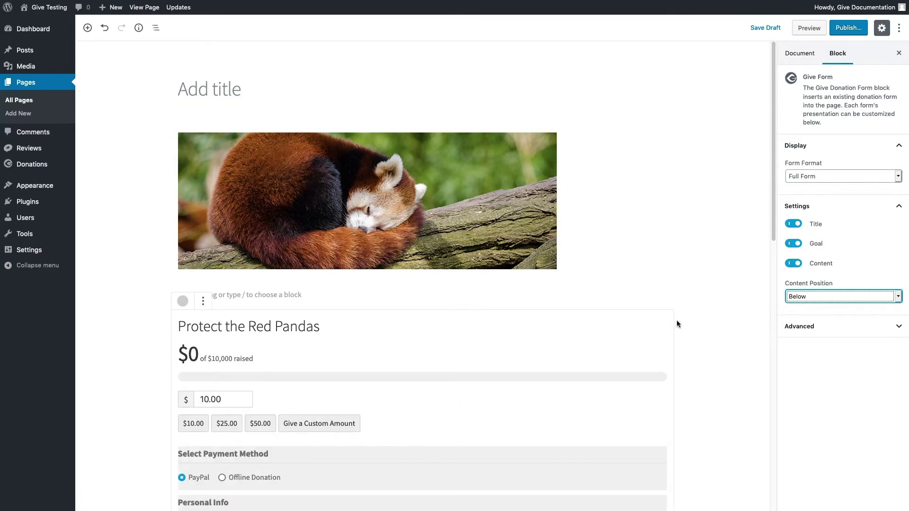
scroll(677, 321, "down", 6)
scroll(677, 324, "down", 5)
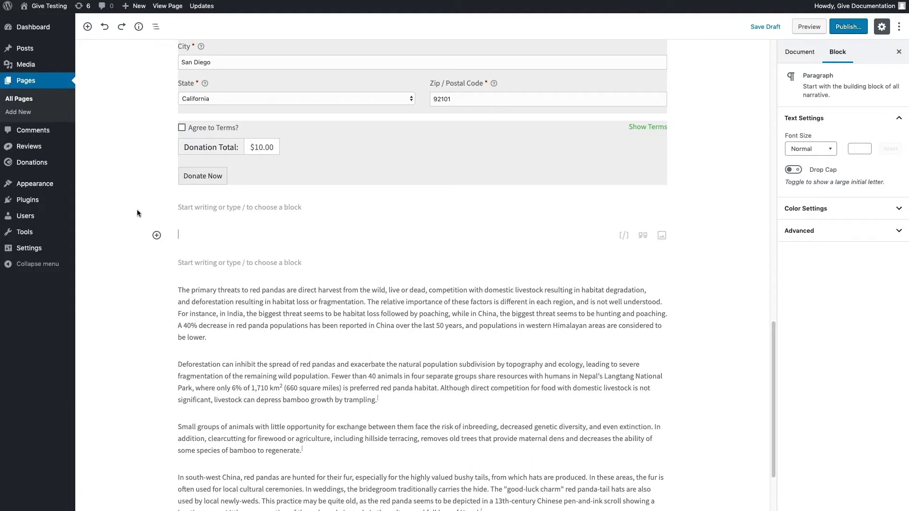
- Turn the empty paragraph into a Shortcode block containing [give_totals]
type("/shortcode")
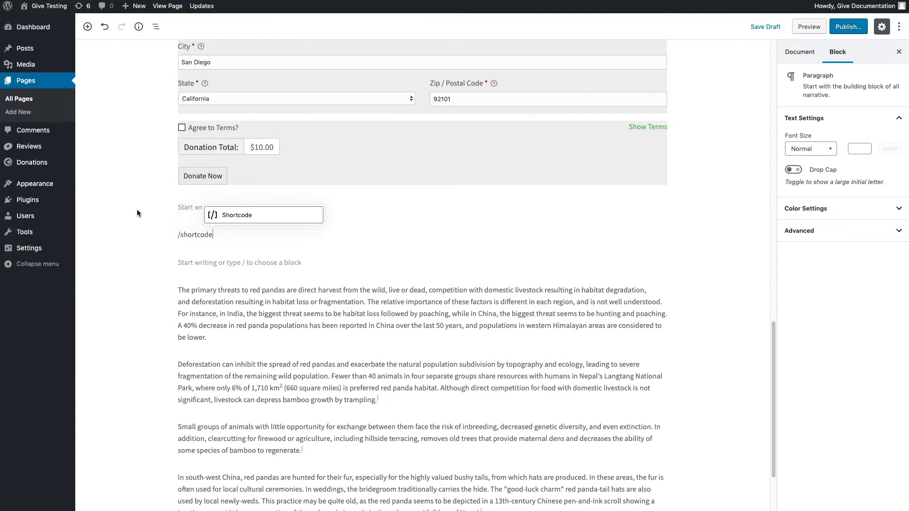
key("Return")
type("[give_totals]")
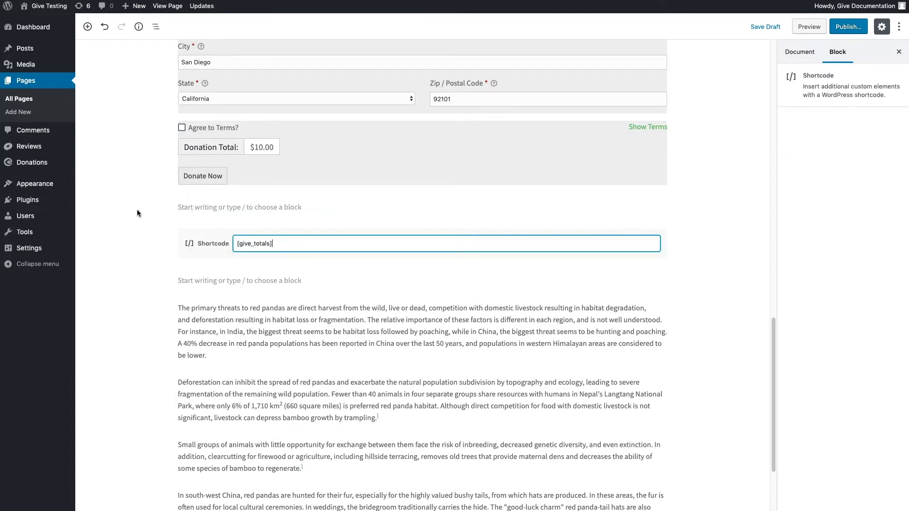